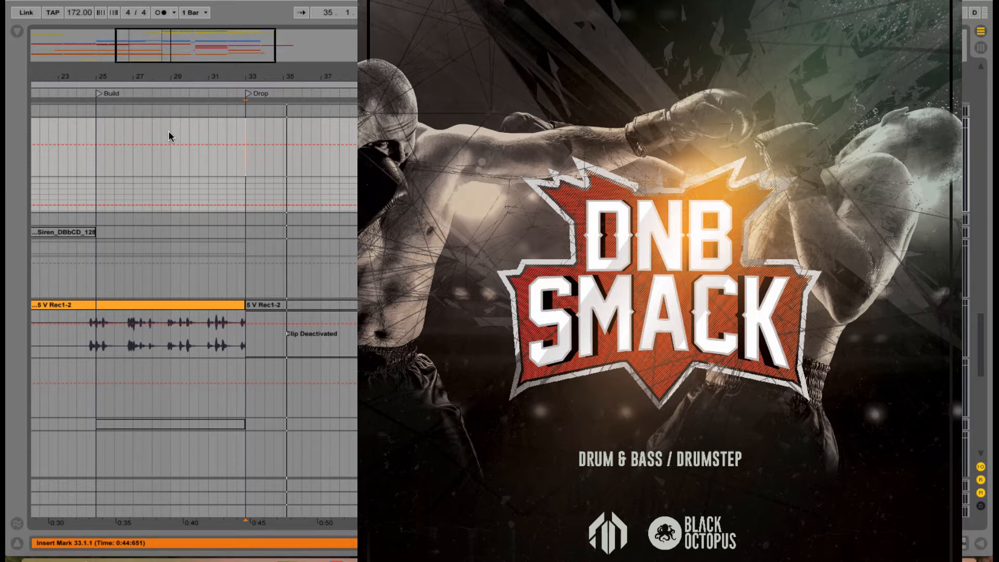
- Play the arrangement from bar 29 of the build through the drop
left_click(169, 136)
key("space")
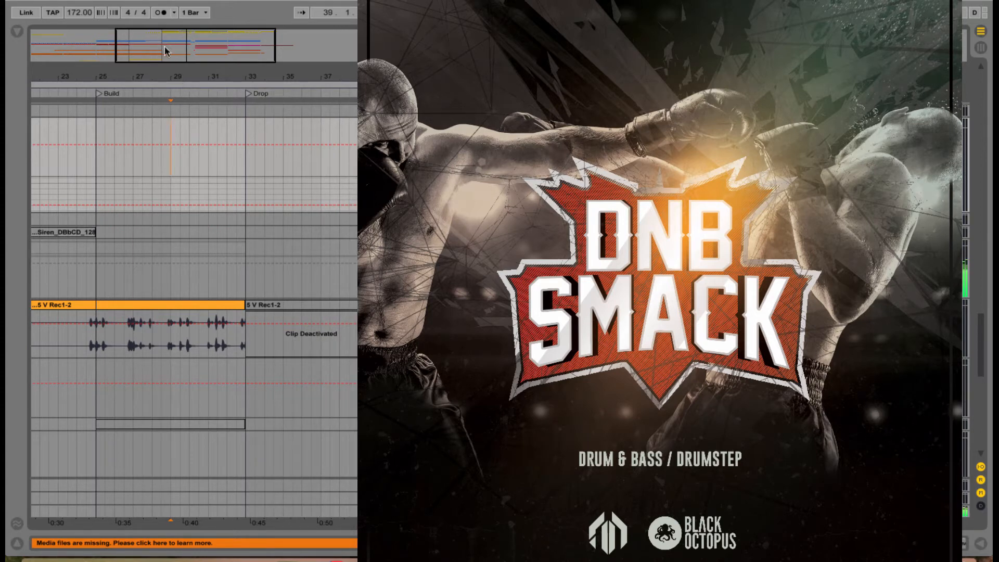
scroll(252, 250, "up", 3)
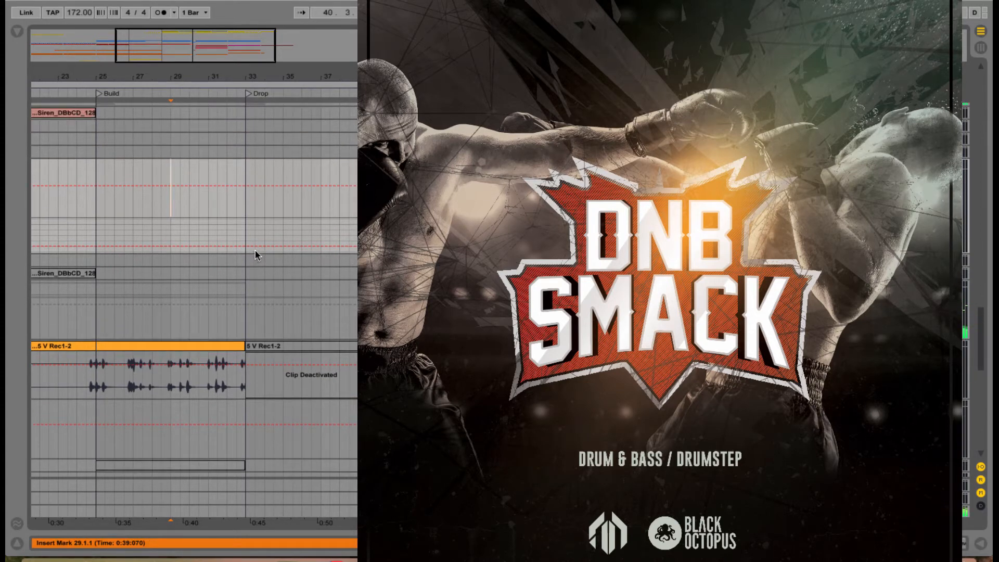
scroll(194, 302, "down", 6)
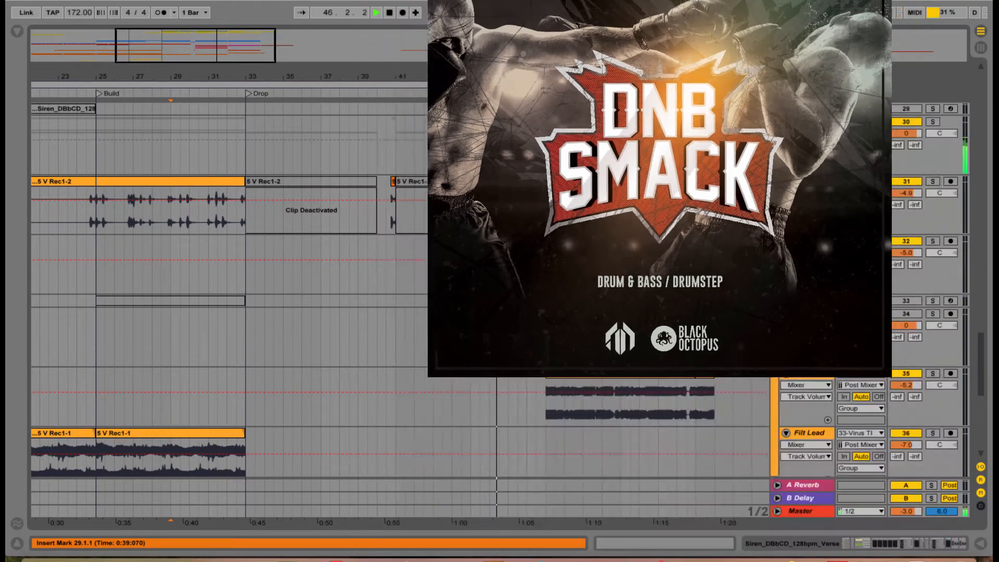
- Solo the 19 DNBE bass track and play its one-bar clip at bar 40
scroll(427, 268, "up", 15)
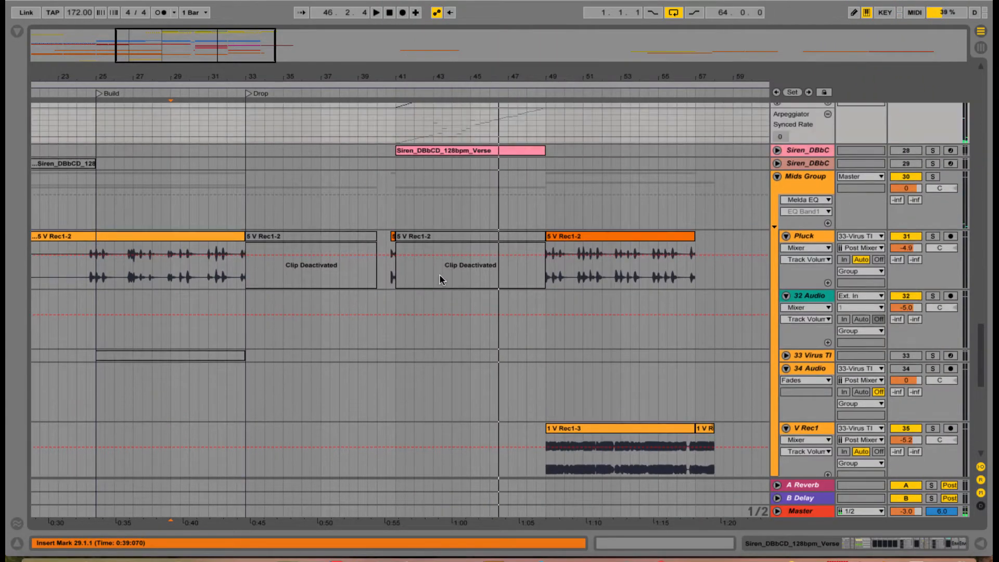
scroll(468, 286, "up", 5)
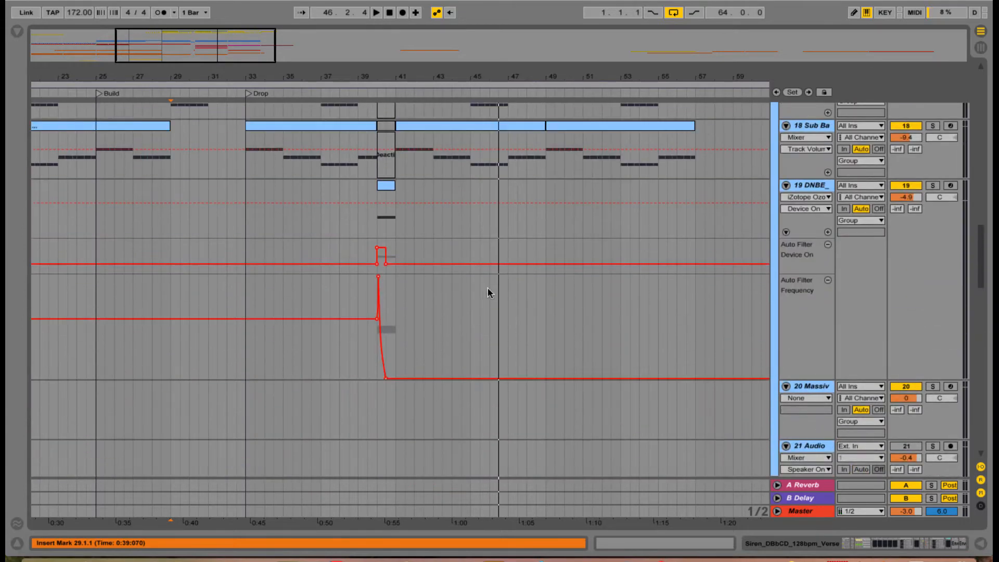
scroll(486, 275, "up", 1)
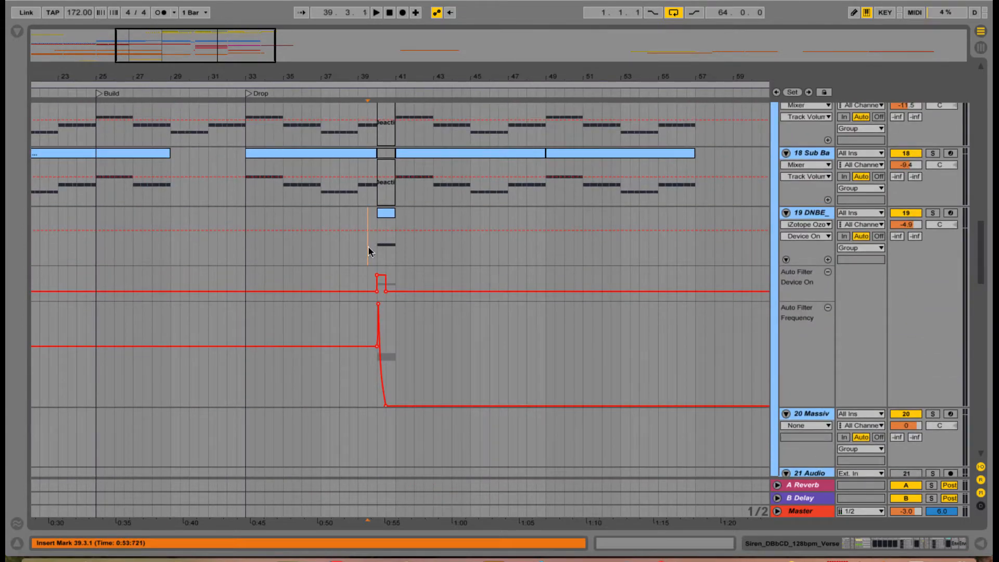
left_click(368, 248)
left_click(933, 213)
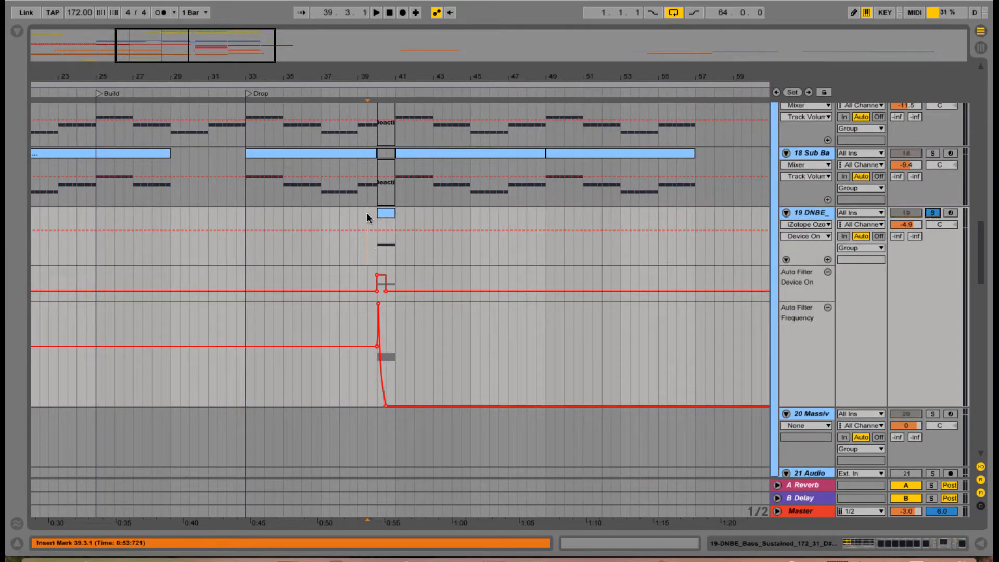
left_click(387, 216)
key("space")
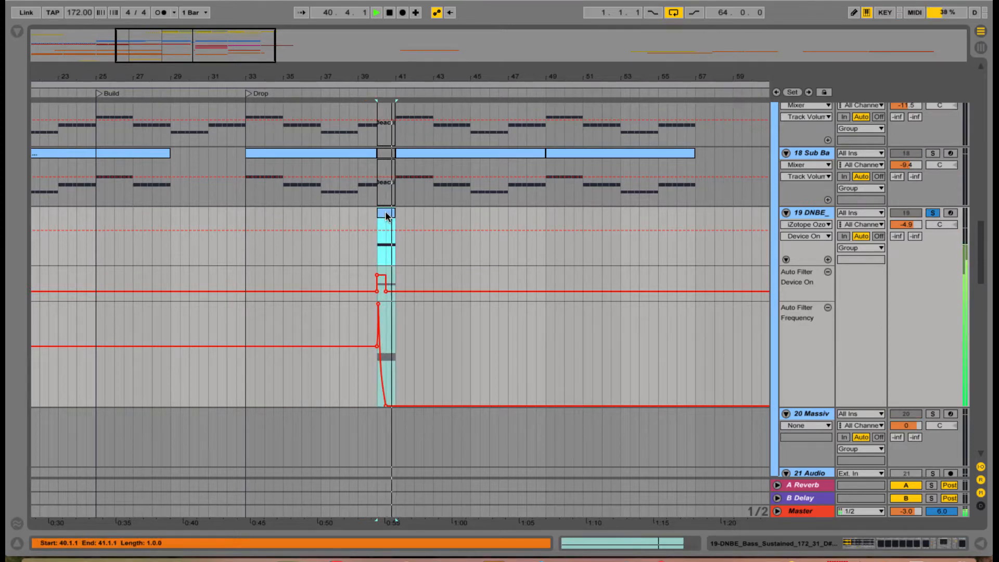
- Show the bass track's device chain with the browser hidden and deactivate iZotope Ozone 7 Dynamics
key("ctrl+f")
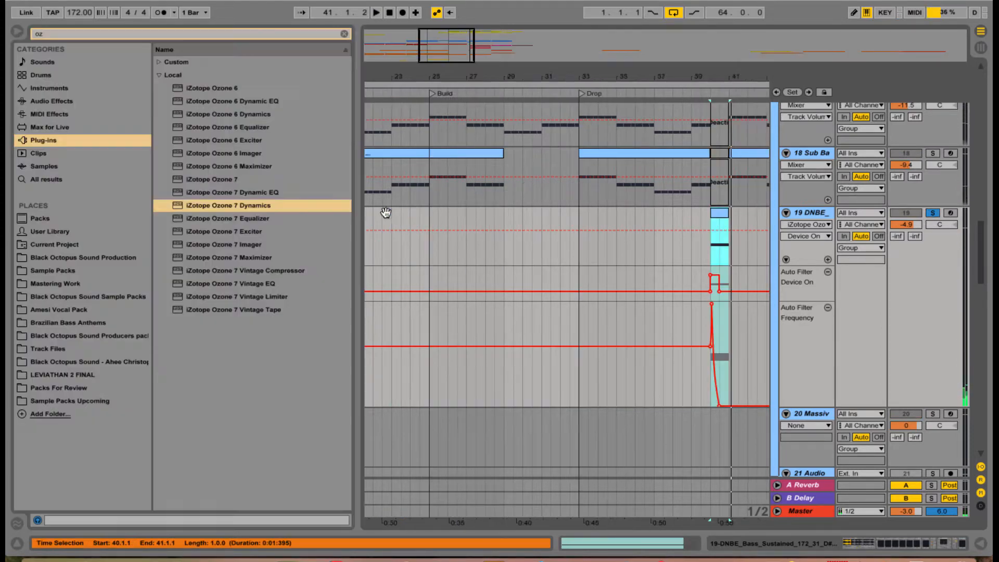
key("super+alt+b")
key("super+alt+l")
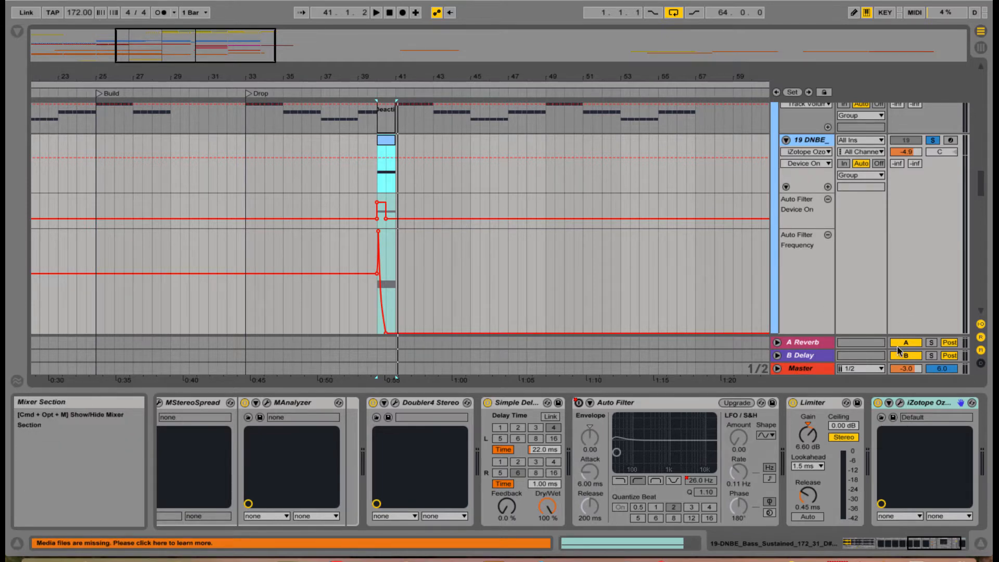
left_click(878, 403)
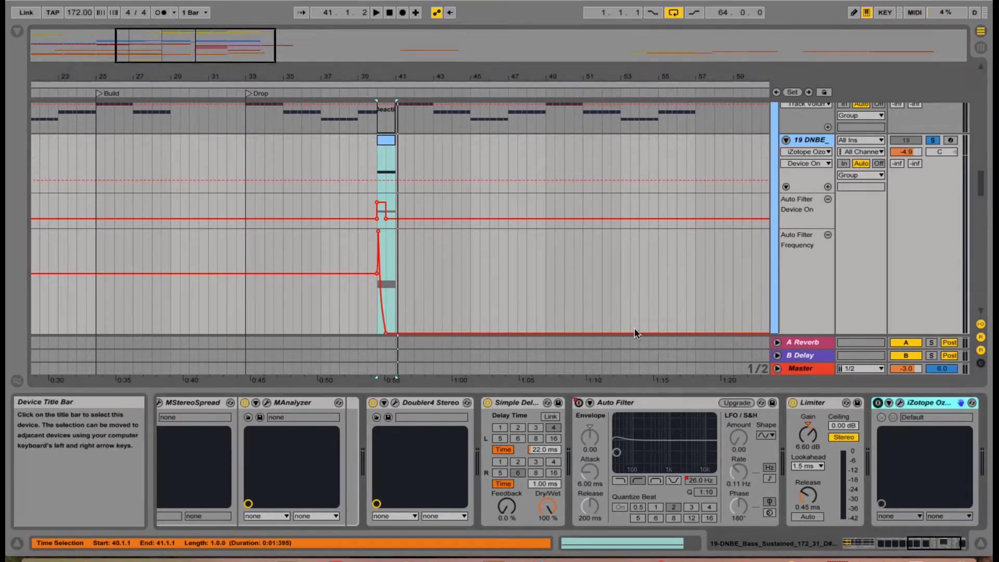
- Play the bass clip from bar 40 with Ozone 7 Dynamics off
left_click(375, 165)
left_click_drag(379, 77, 378, 122)
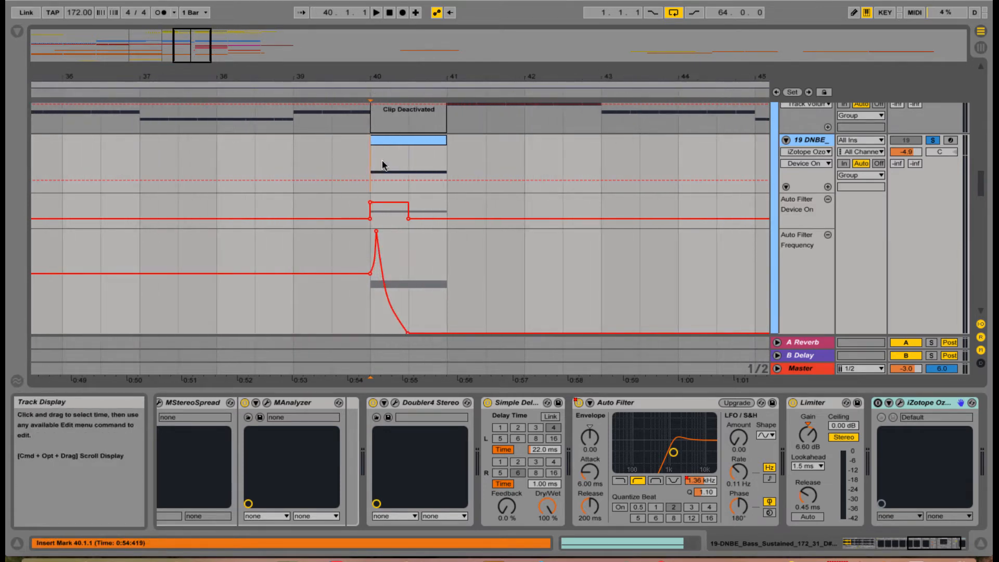
key("space")
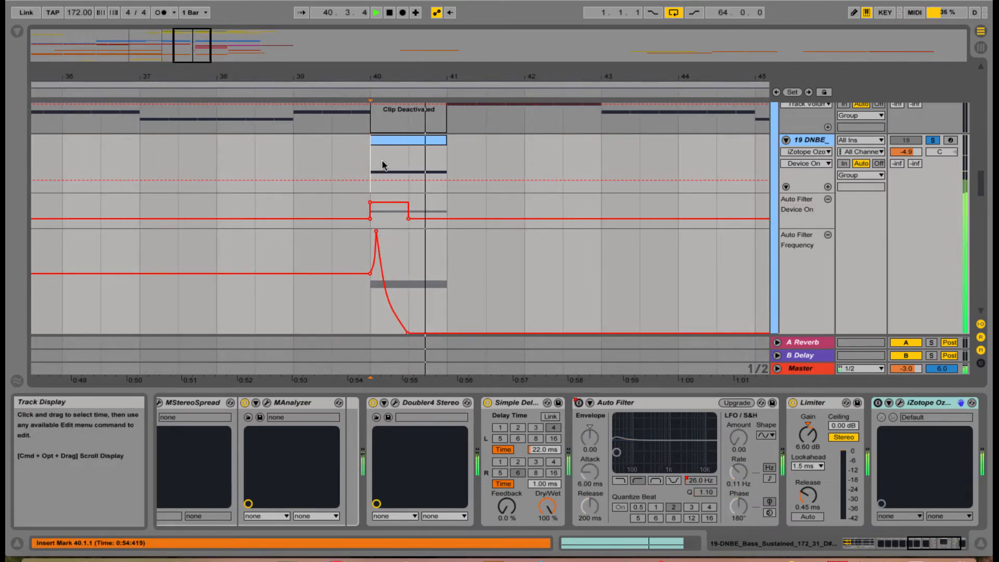
key("space")
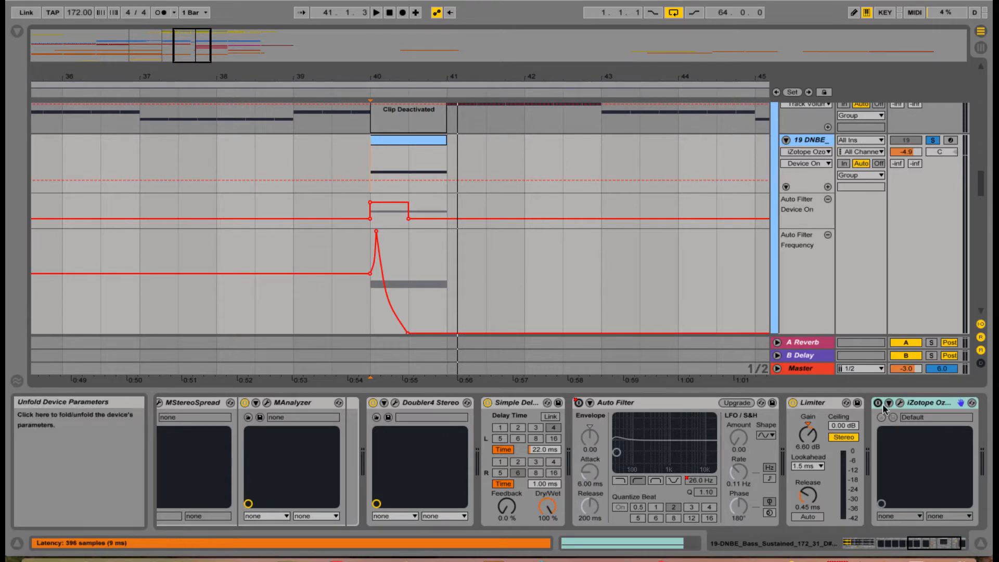
- View the Ozone 7 Dynamics plug-in window, reposition it over the arrangement and close it
left_click(900, 404)
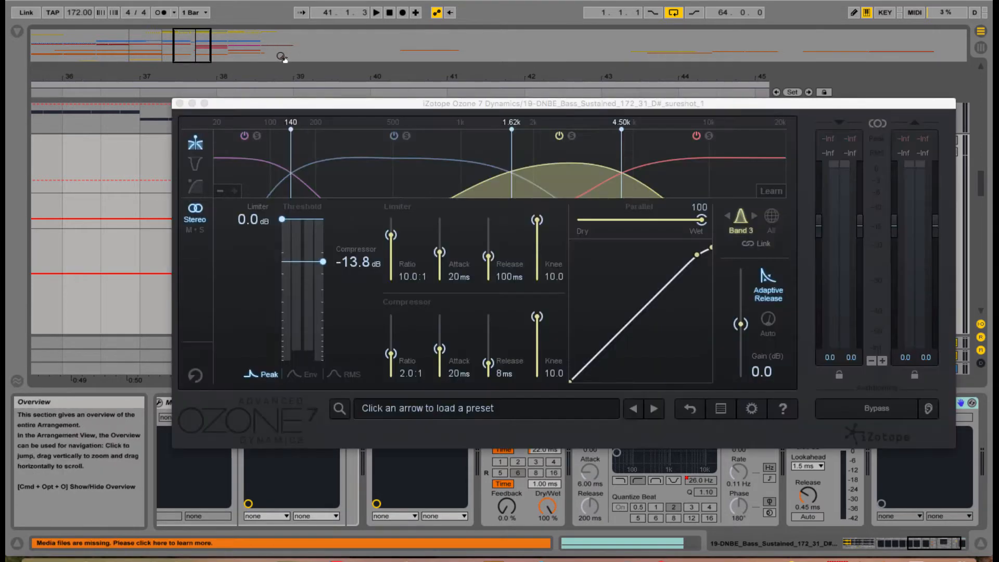
left_click_drag(309, 103, 265, 94)
left_click(134, 90)
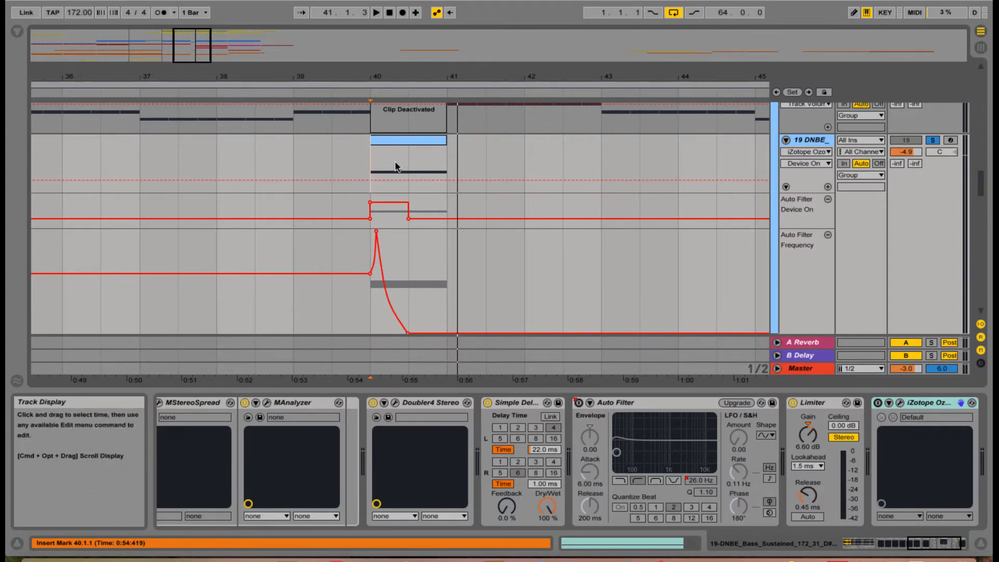
- Compare the bass clip from bar 40 with Ozone 7 Dynamics off and on, leaving the device active
key("space")
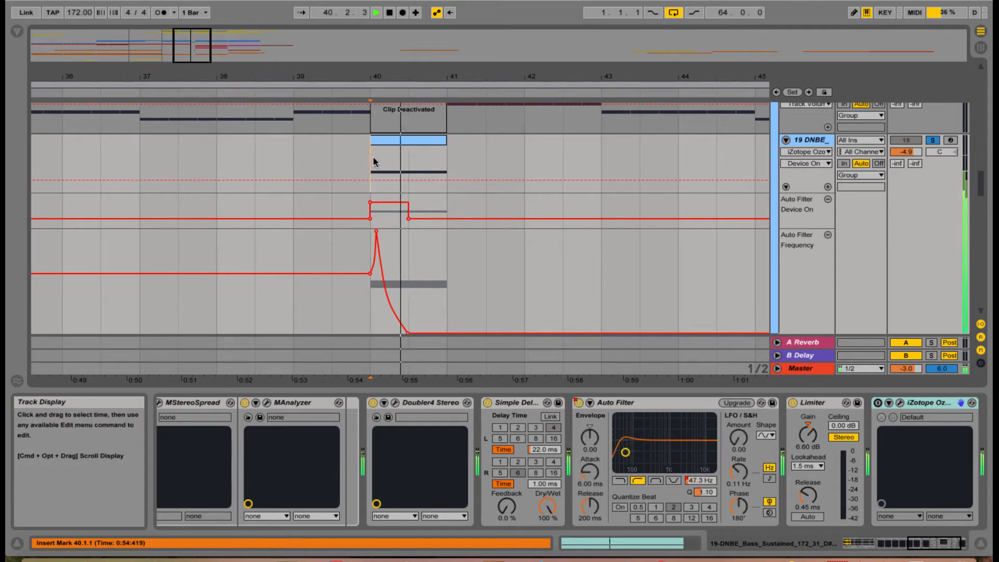
key("space")
left_click(878, 403)
key("space")
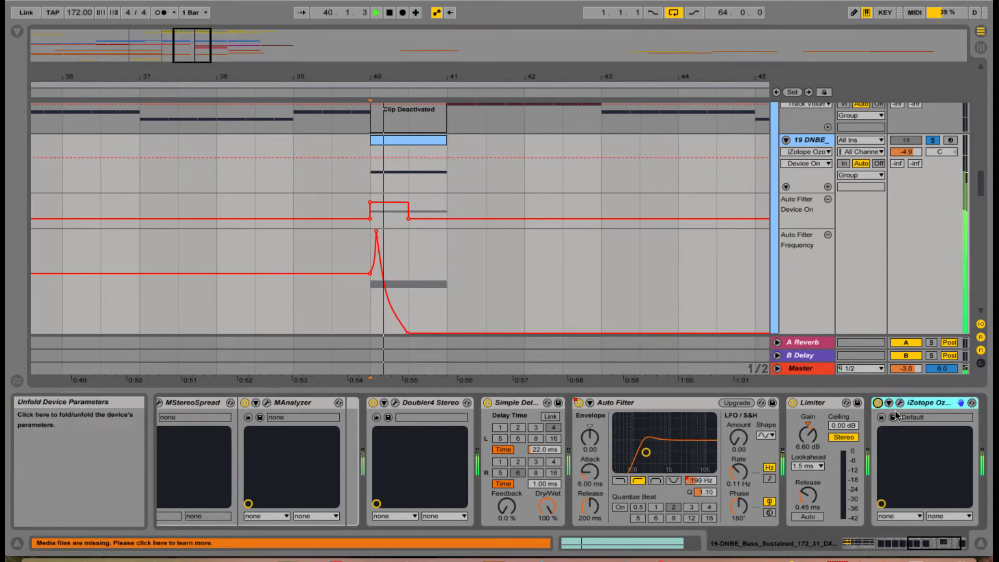
key("space")
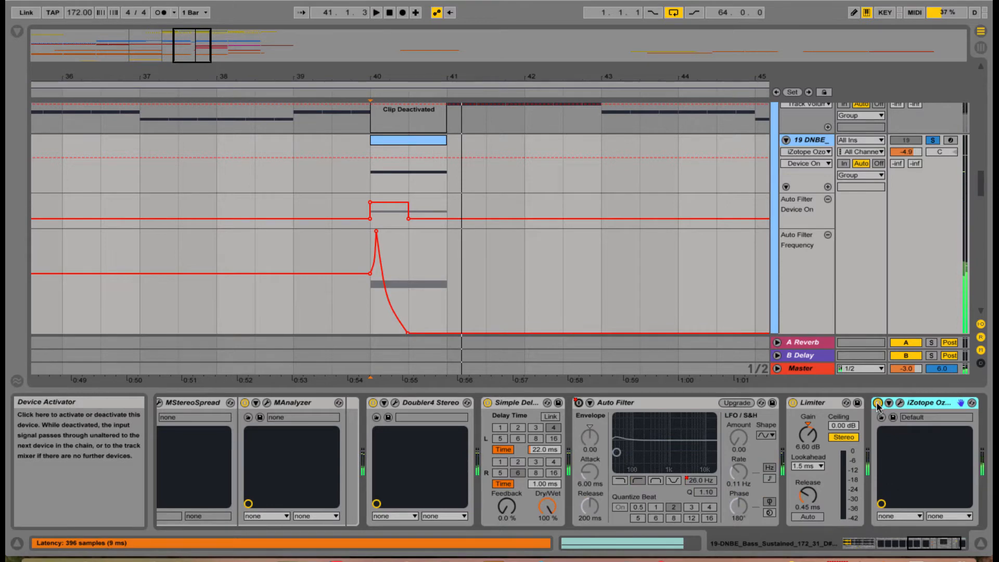
left_click(879, 403)
key("space")
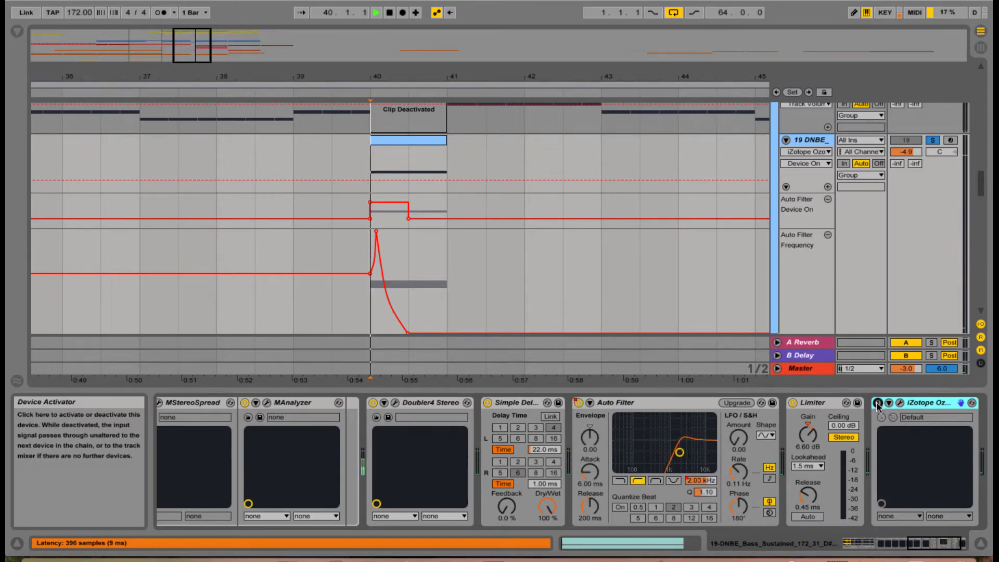
key("space")
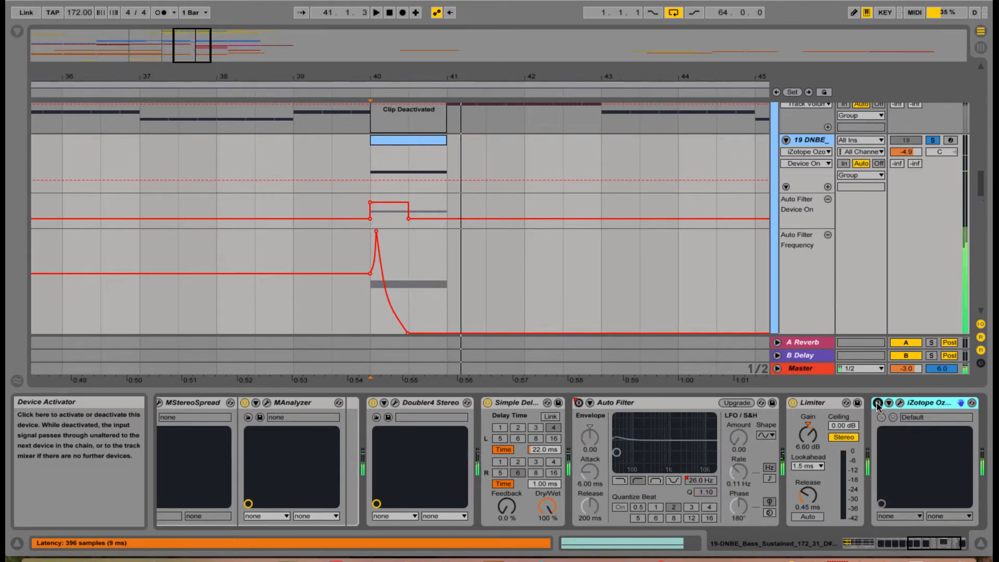
left_click(878, 402)
key("space")
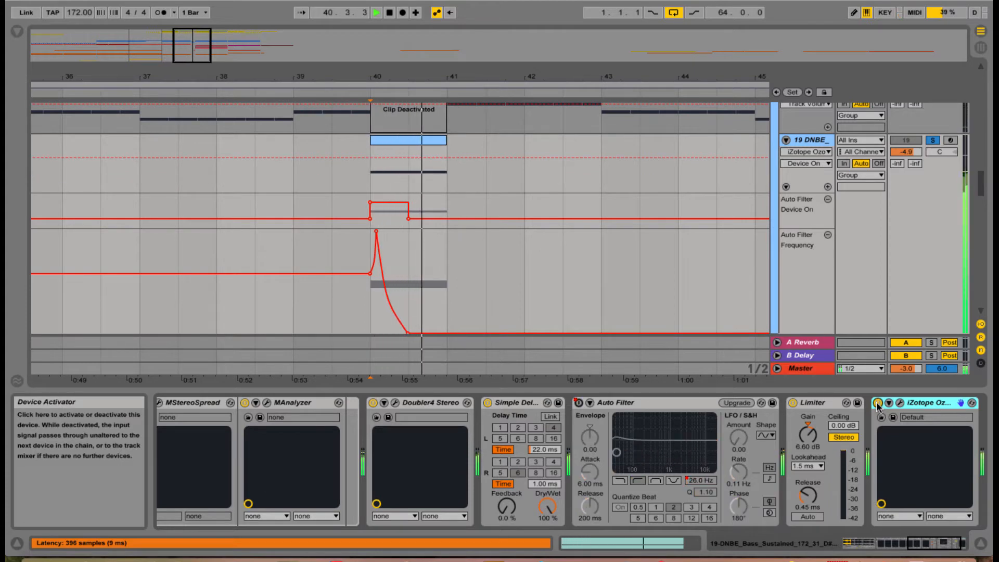
key("space")
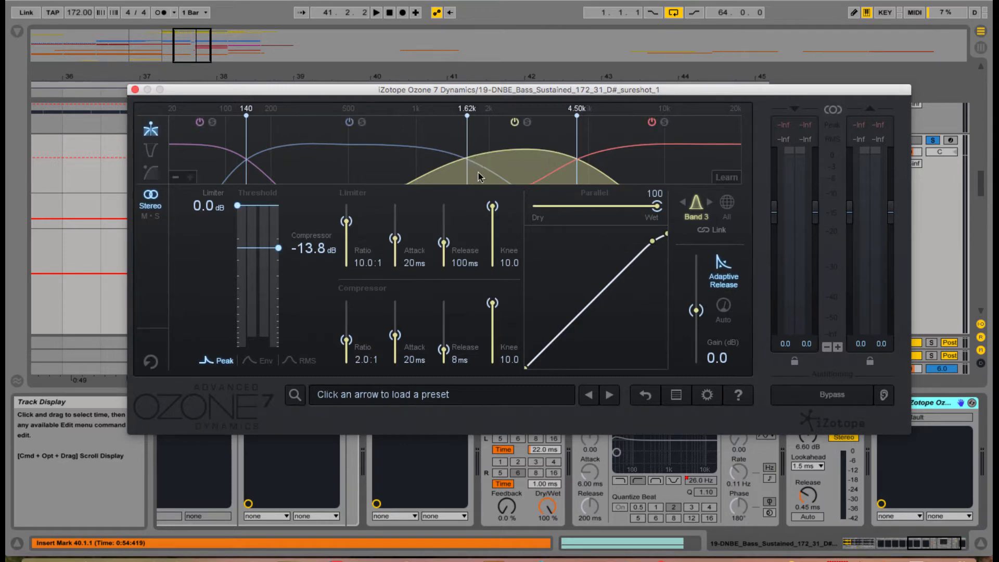
- Set the band 3 compressor threshold to 0.0 dB and select each frequency band in turn, ending on band 3
left_click_drag(299, 251, 307, 188)
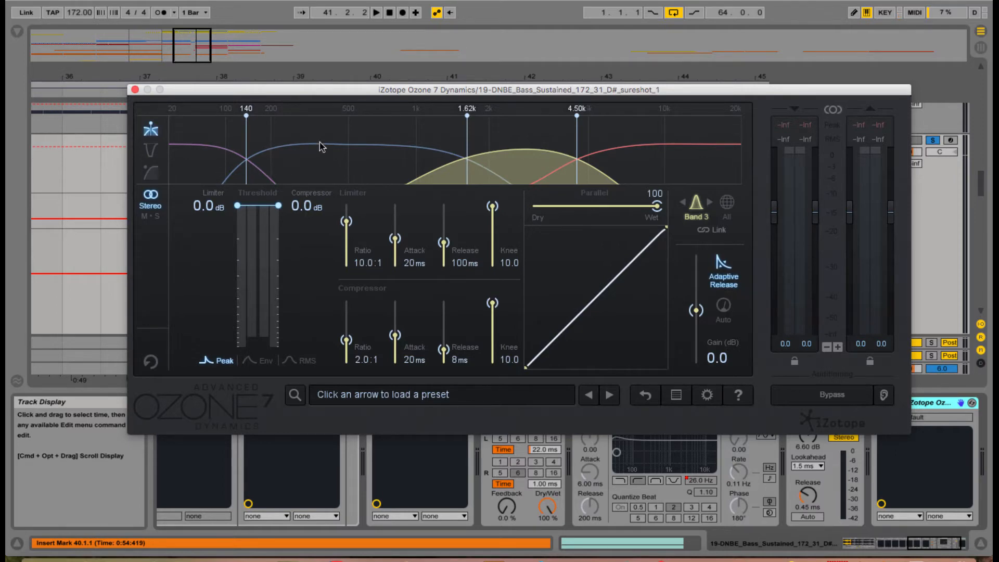
left_click(225, 160)
left_click(310, 161)
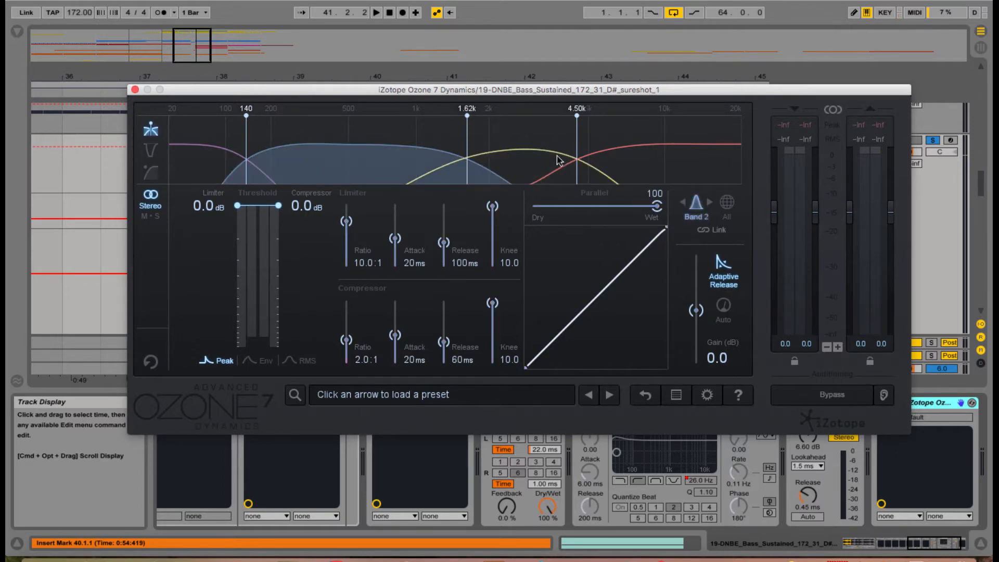
left_click(218, 156)
left_click(315, 165)
left_click(643, 168)
left_click(551, 168)
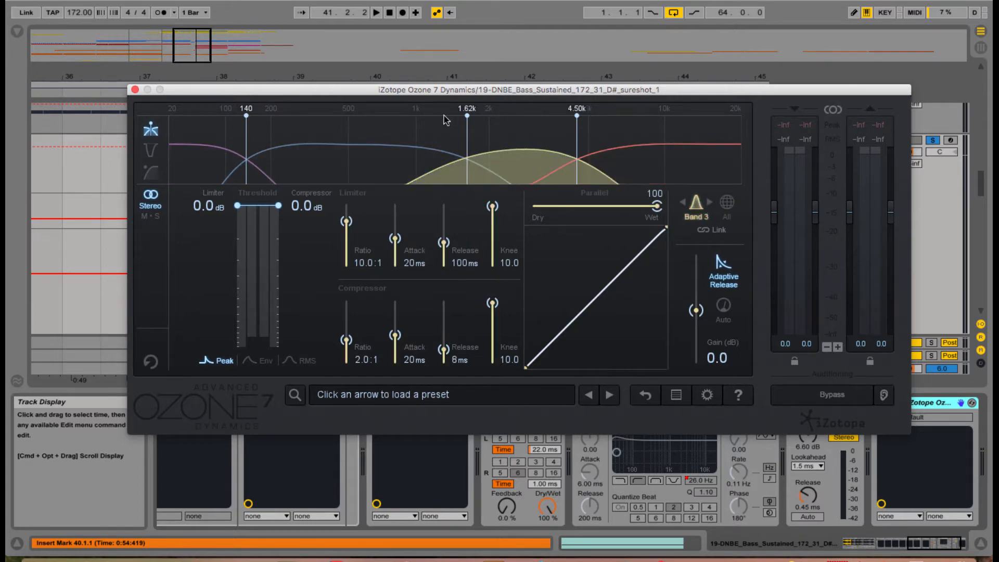
- Move the crossover between bands 2 and 3 to 1.67 kHz and lower the band 3 compressor threshold to -11.4 dB during playback
left_click_drag(467, 128, 470, 129)
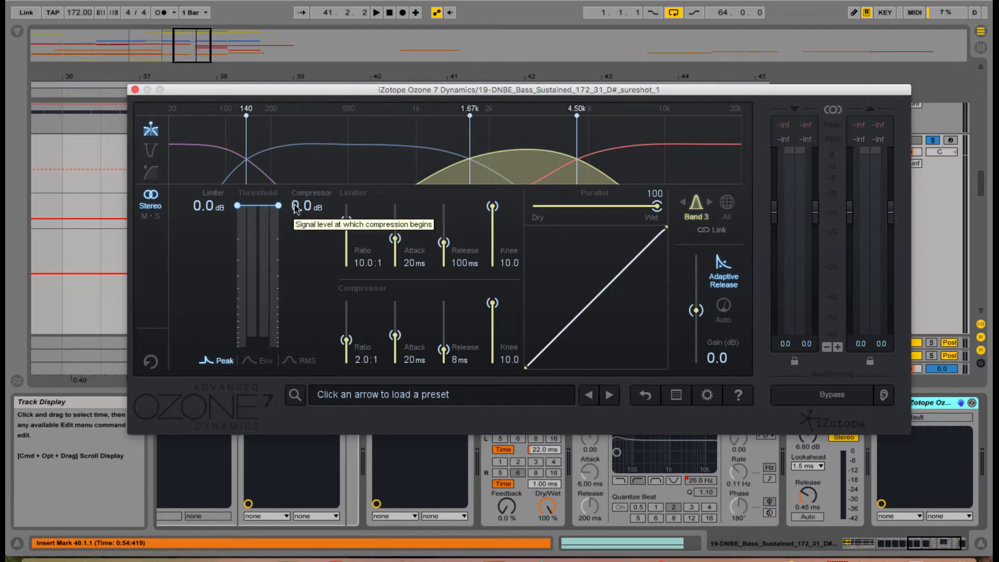
key("space")
left_click_drag(295, 209, 299, 248)
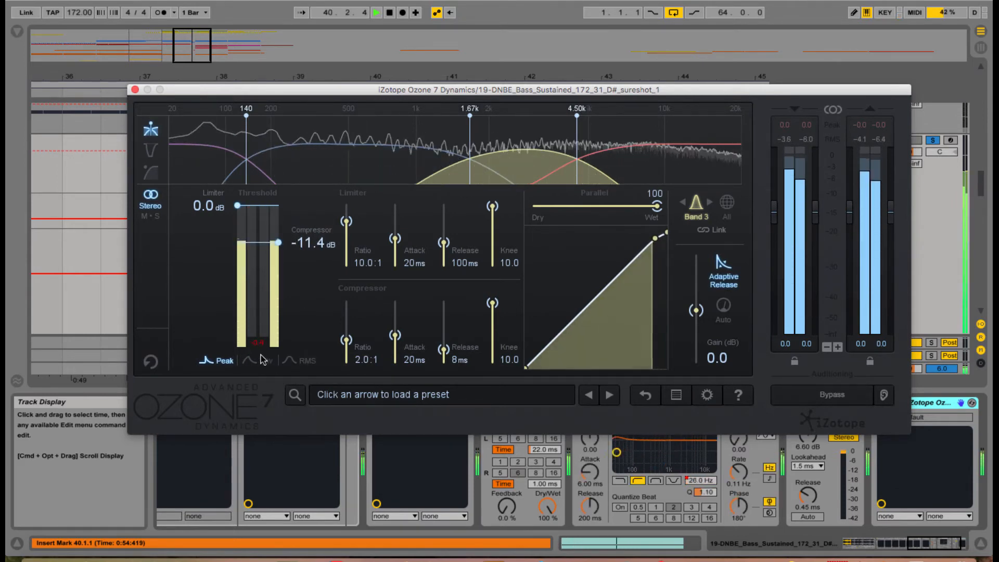
key("space")
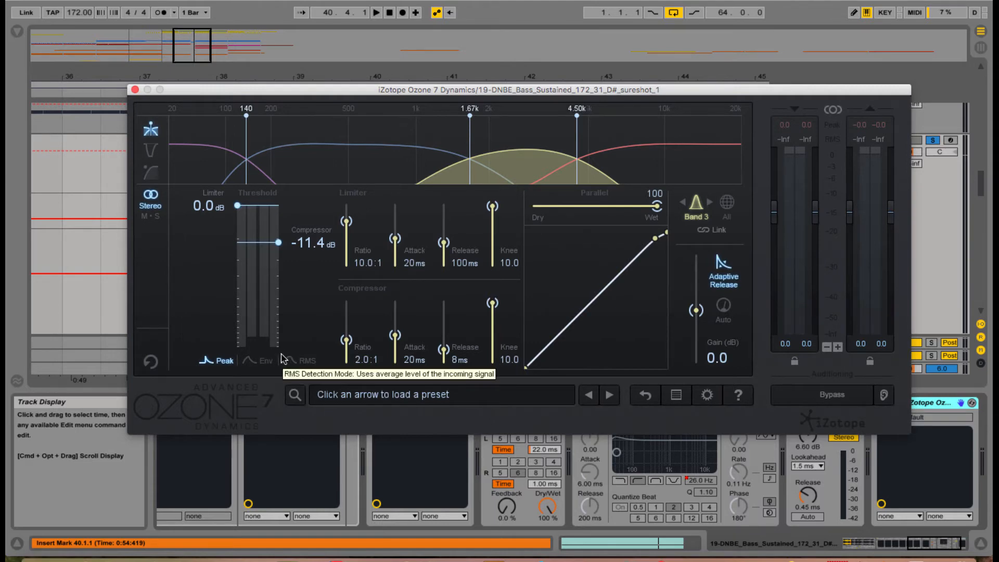
- Play the bass clip from bar 40 with the compression applied and close the Ozone 7 Dynamics window
key("space")
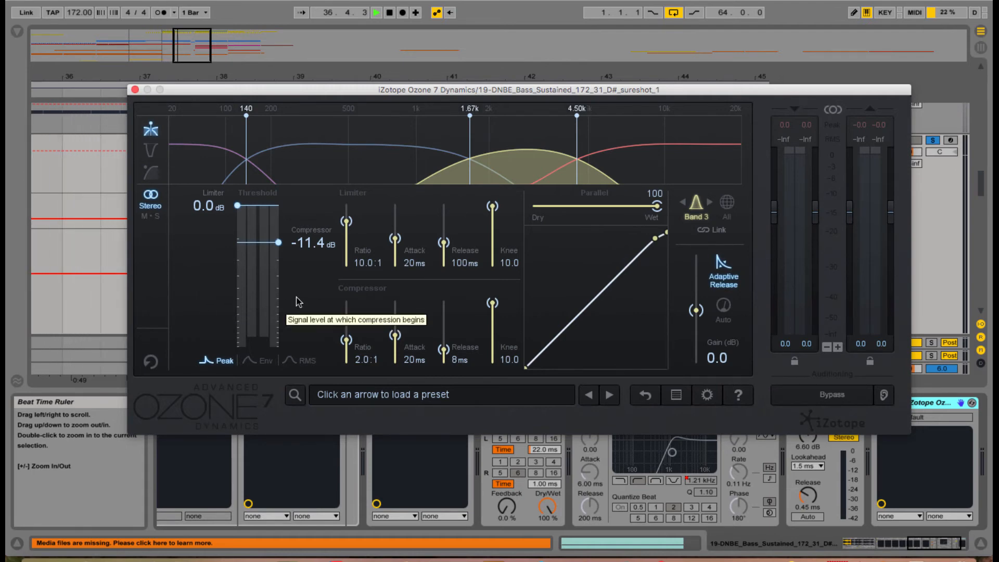
key("space")
key("space")
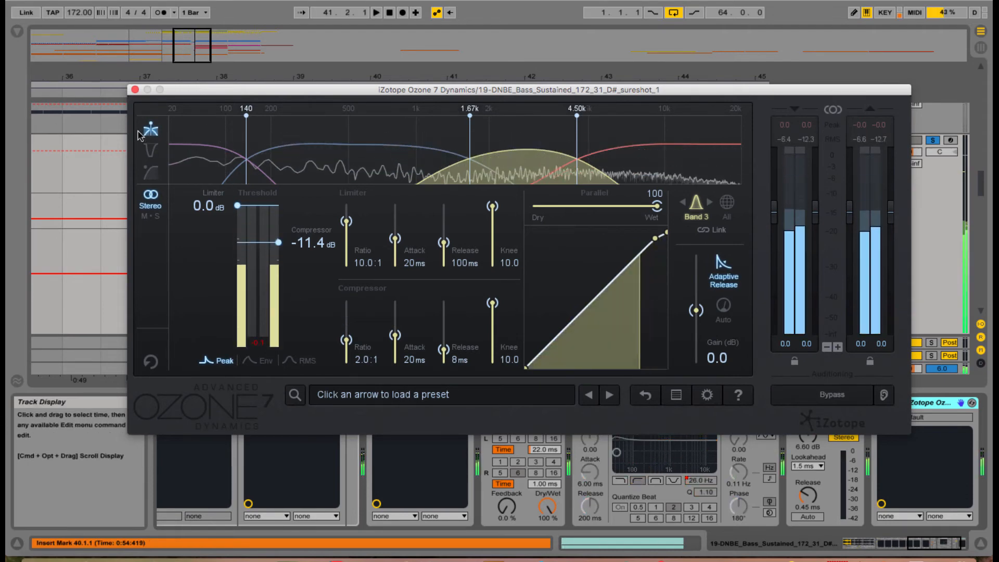
left_click(136, 90)
key("space")
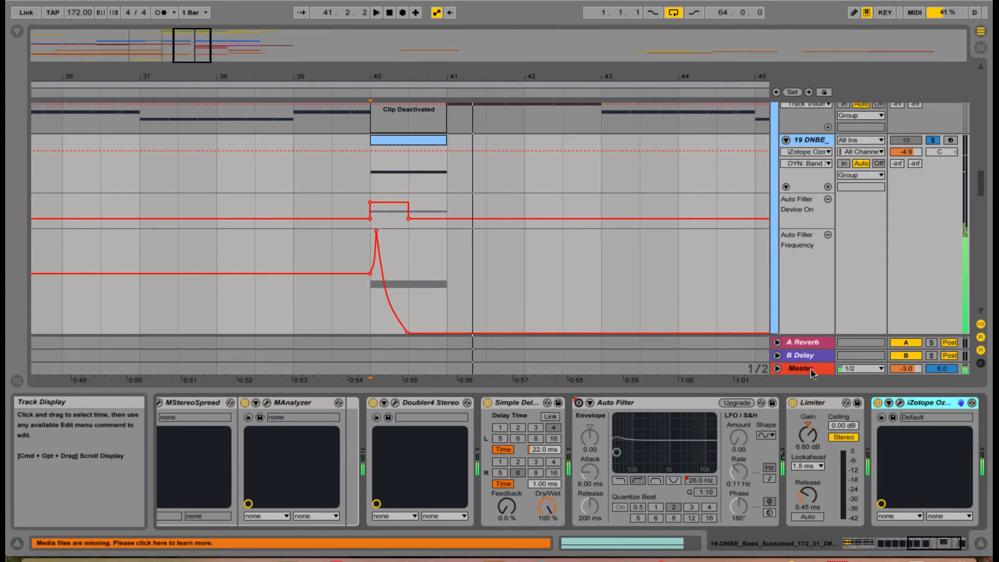
- Compare the bass clip with Ozone 7 Dynamics deactivated and reactivated, and reopen the plug-in window
left_click(878, 403)
key("space")
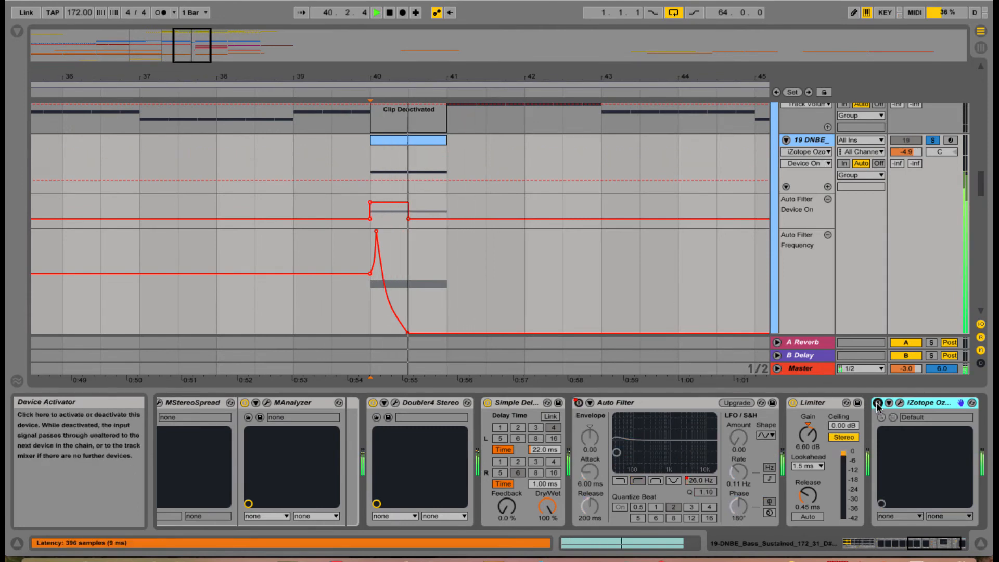
left_click(878, 404)
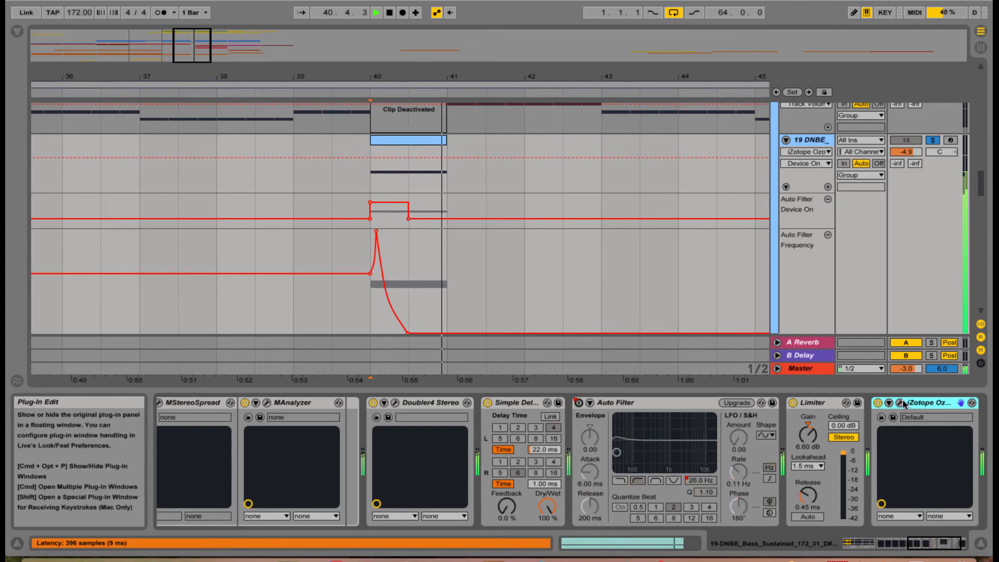
key("space")
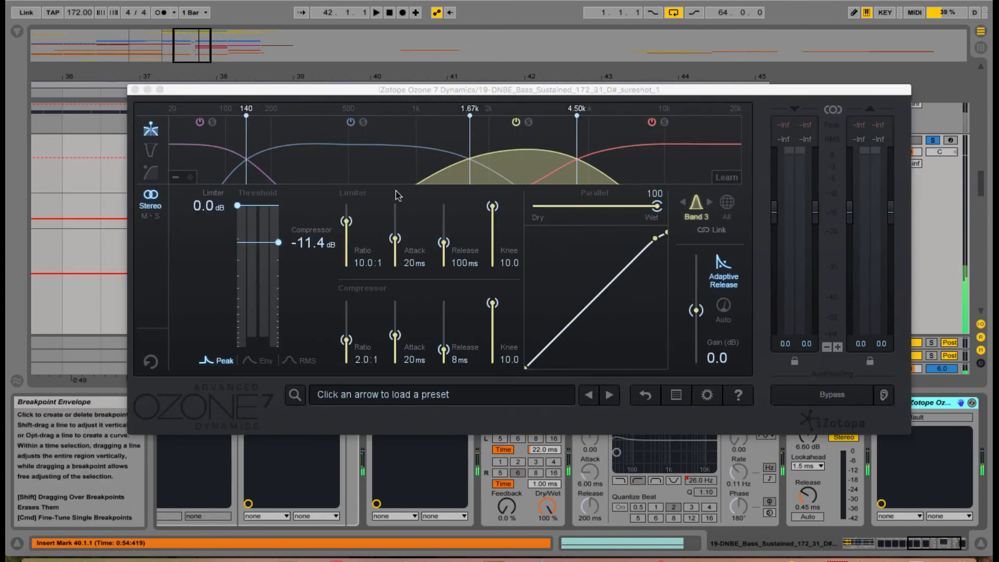
- Try the band 3 compressor threshold at -17.4 dB, settle on -15.6 dB while auditioning the bass clip, and close the Ozone 7 Dynamics window
left_click_drag(295, 244, 280, 258)
key("space")
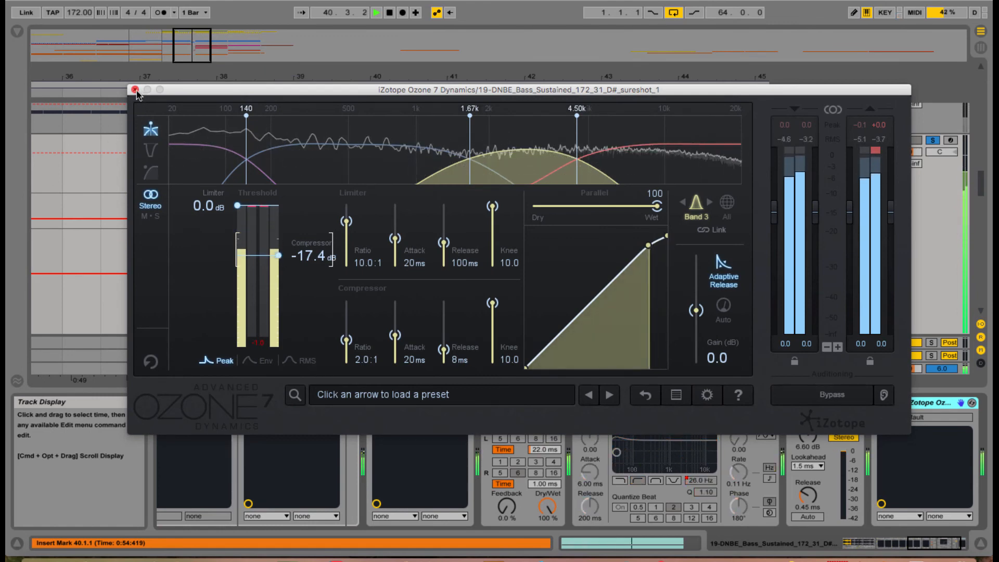
mouse_move(278, 256)
left_mouse_down()
mouse_move(309, 255)
mouse_move(320, 234)
mouse_move(313, 241)
left_mouse_up()
key("space")
key("space")
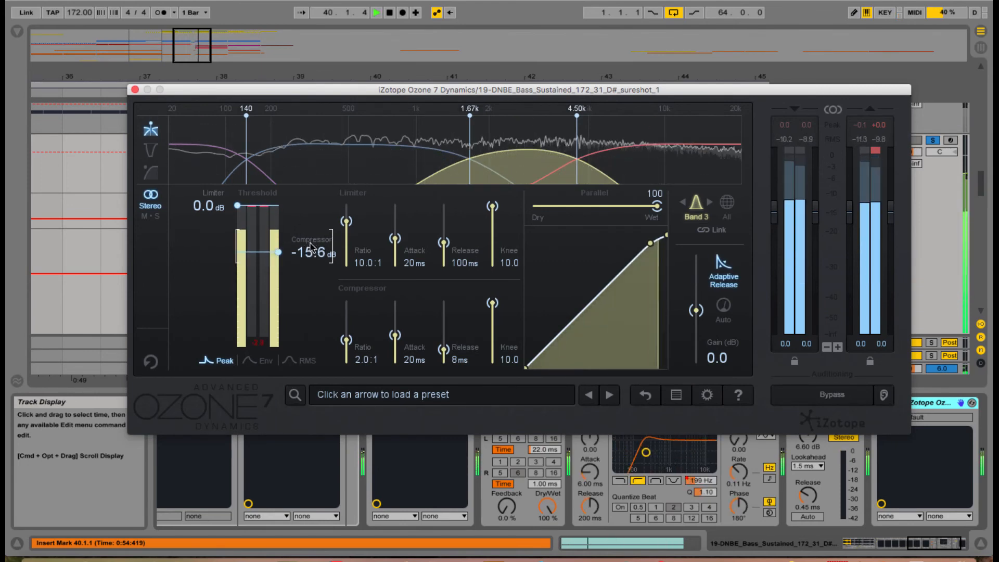
key("space")
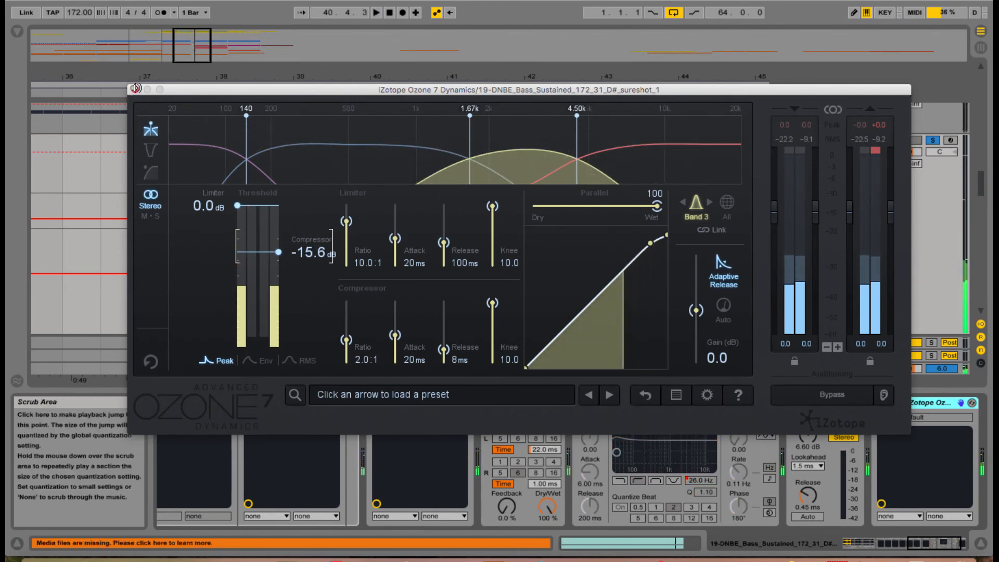
left_click(134, 89)
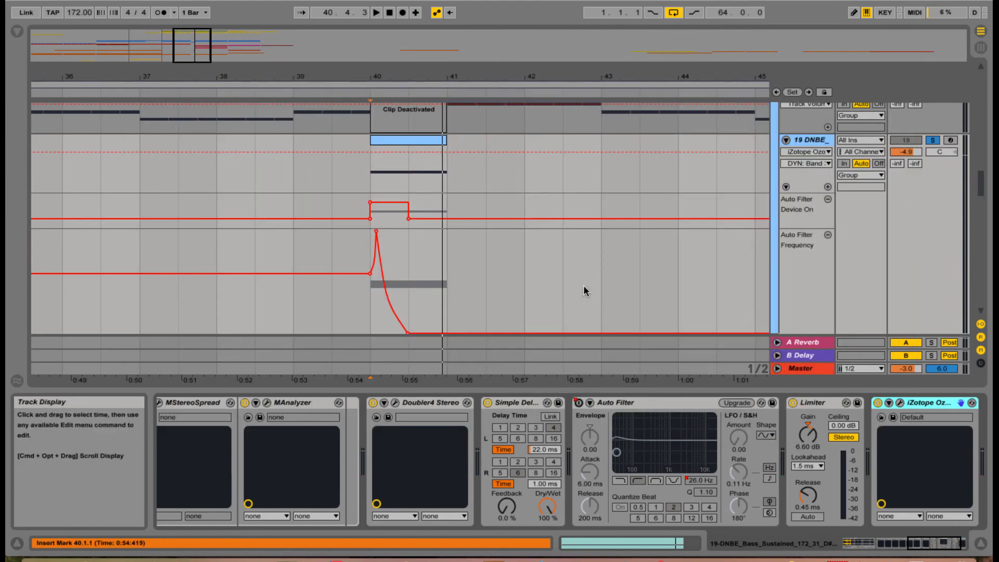
- Unsolo the 19 DNBE bass track and play the full arrangement from the Build marker at bar 25
left_click(933, 140)
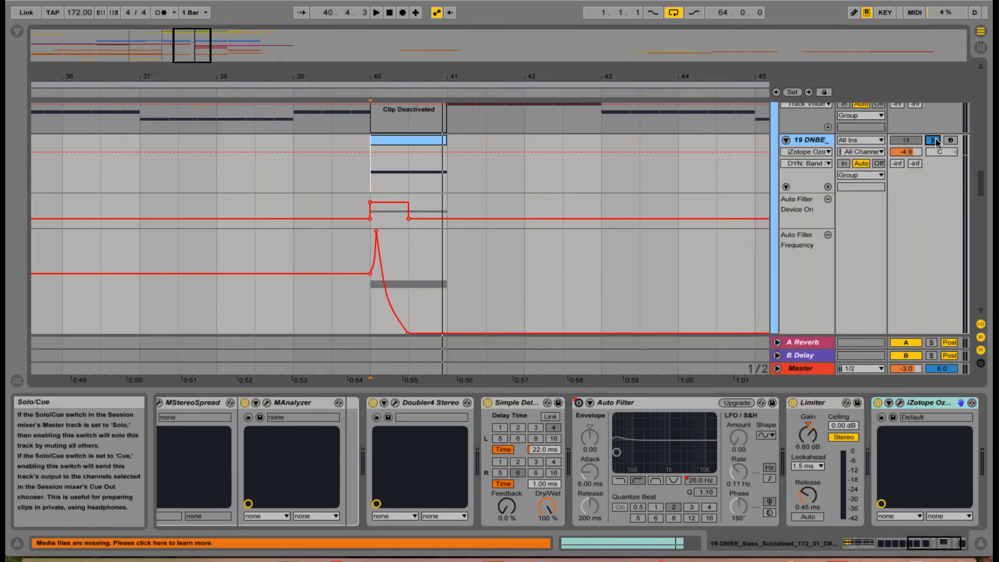
left_click_drag(610, 76, 643, 75)
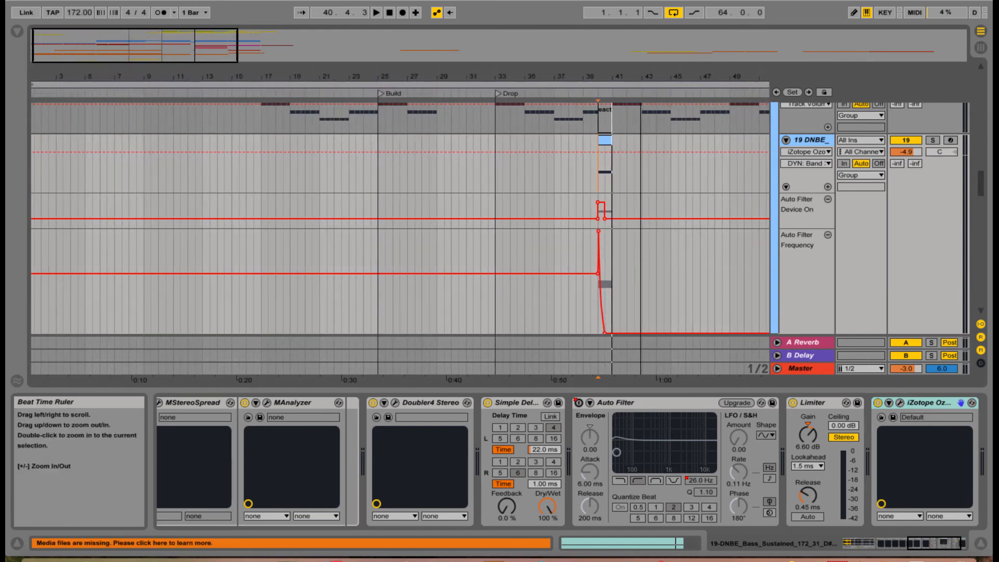
left_click(379, 172)
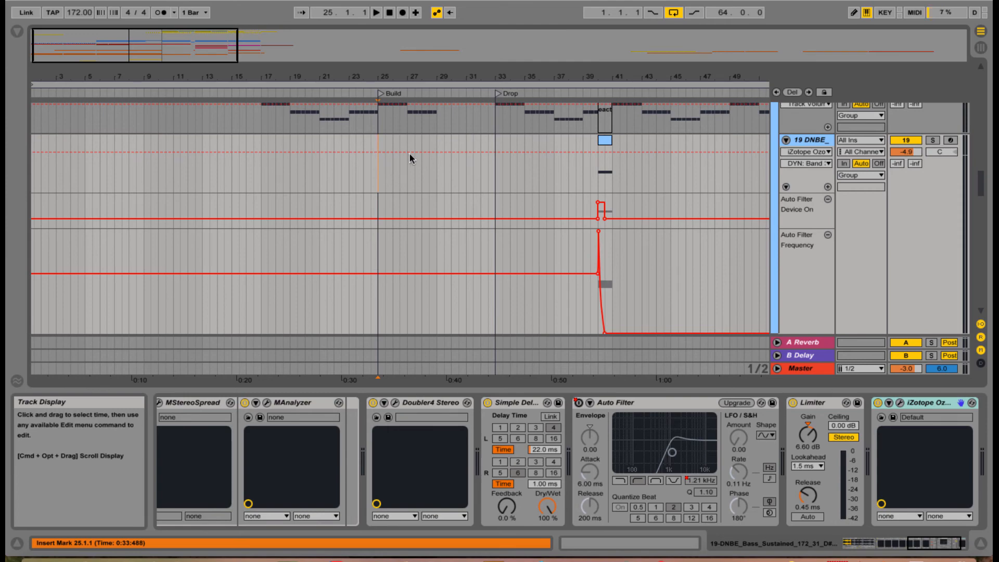
key("space")
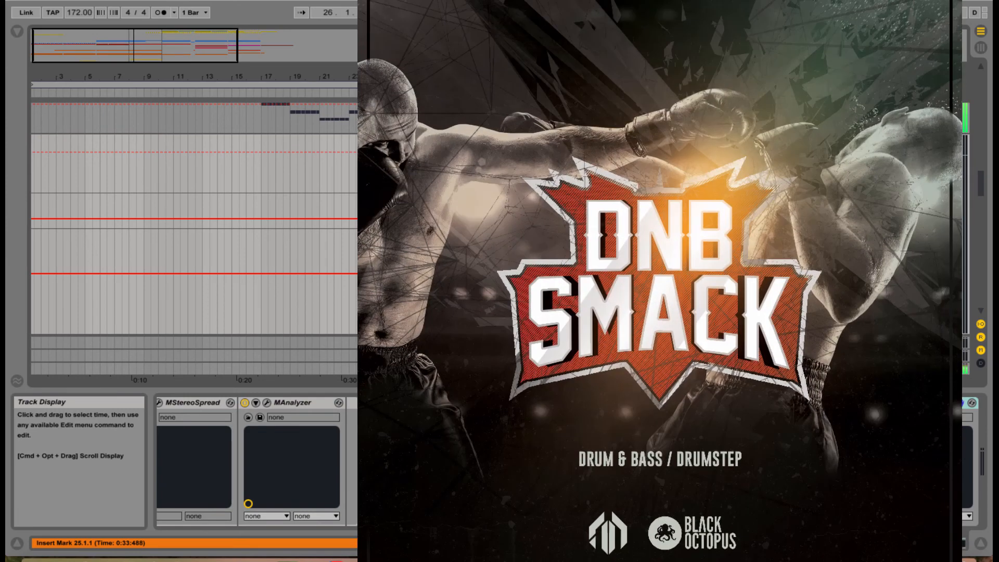